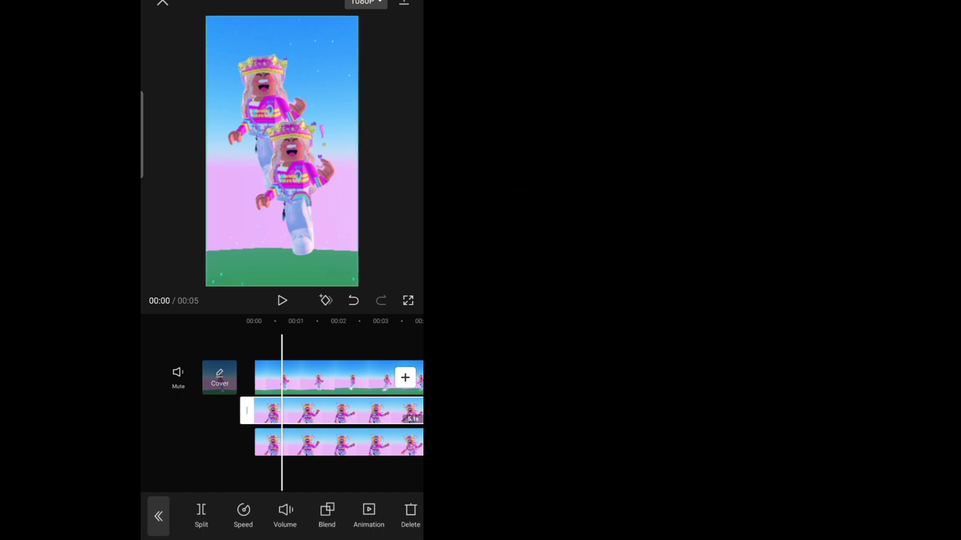
# Select the lowest overlay clip and lower its blend opacity to about 58.
pyautogui.moveTo(338, 413); pyautogui.dragTo(366, 413)
pyautogui.click(345, 442)
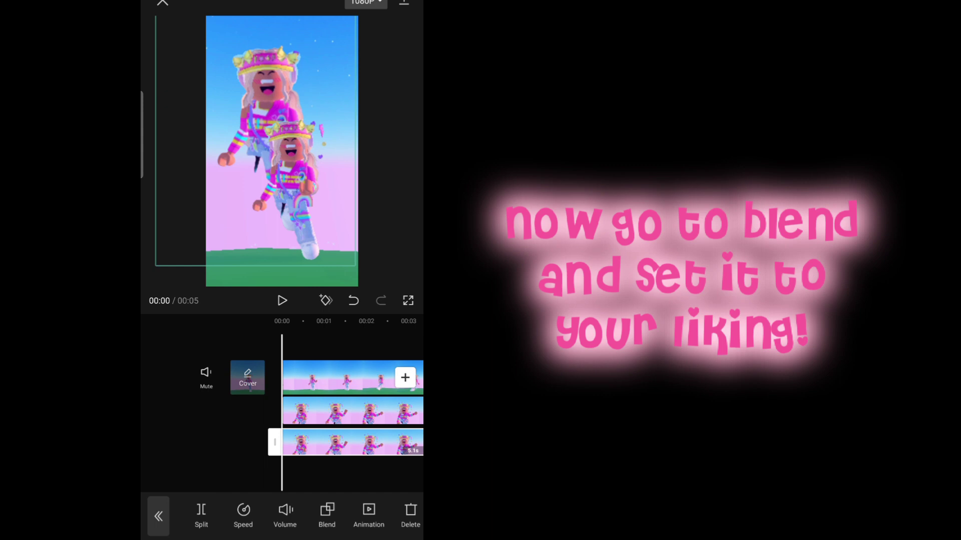
pyautogui.moveTo(361, 517)
pyautogui.mouseDown()
pyautogui.moveTo(225, 516)
pyautogui.moveTo(391, 516)
pyautogui.mouseUp()
pyautogui.click(326, 514)
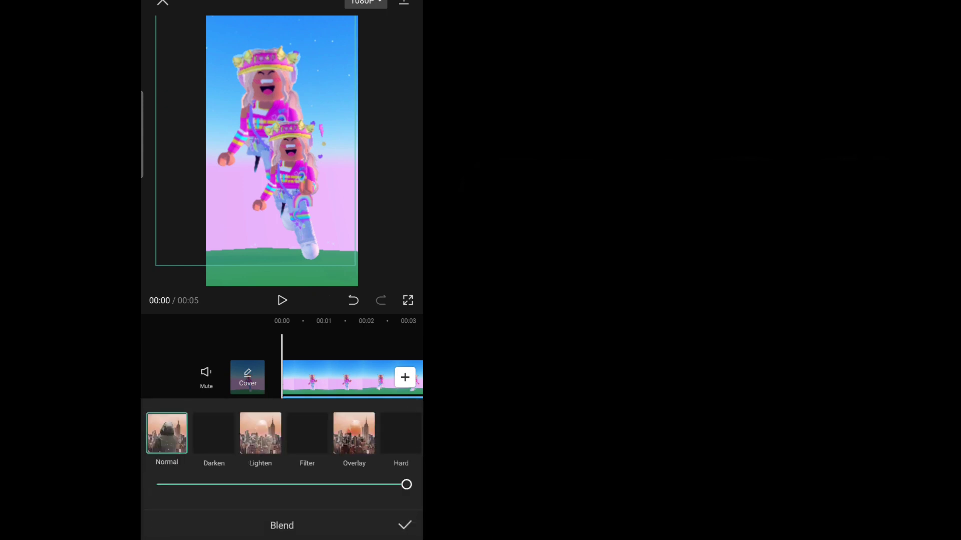
pyautogui.moveTo(407, 485); pyautogui.dragTo(344, 485)
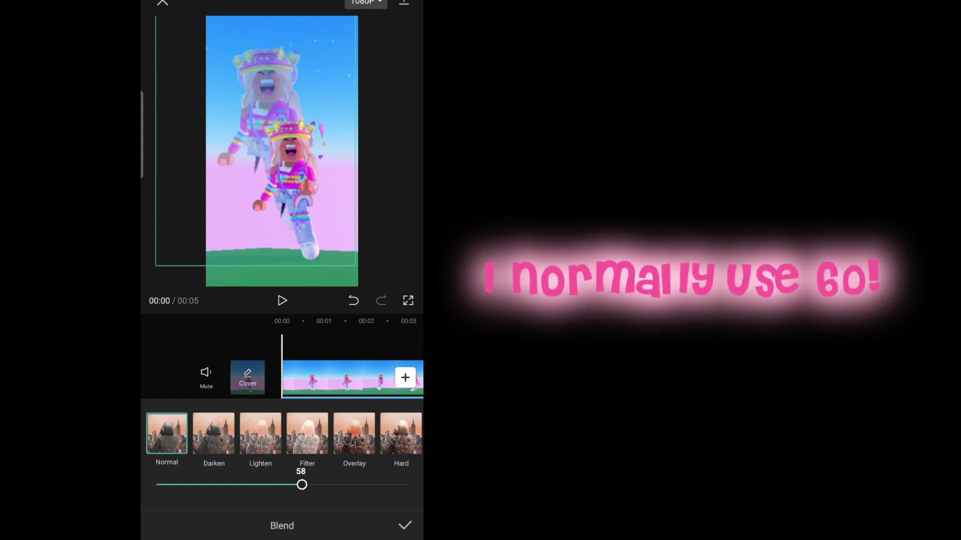
pyautogui.click(405, 525)
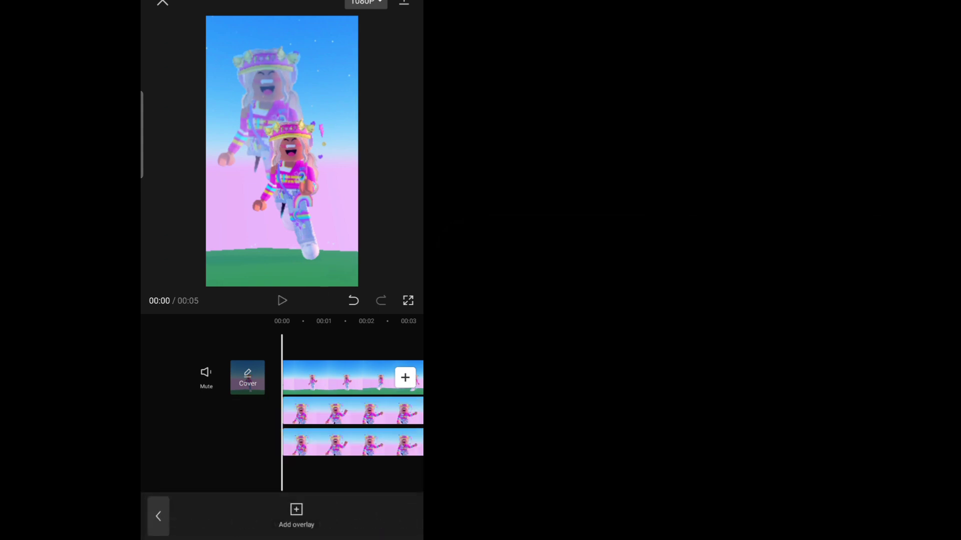
# Return to the main editing tools and bring up the effects categories.
pyautogui.click(158, 516)
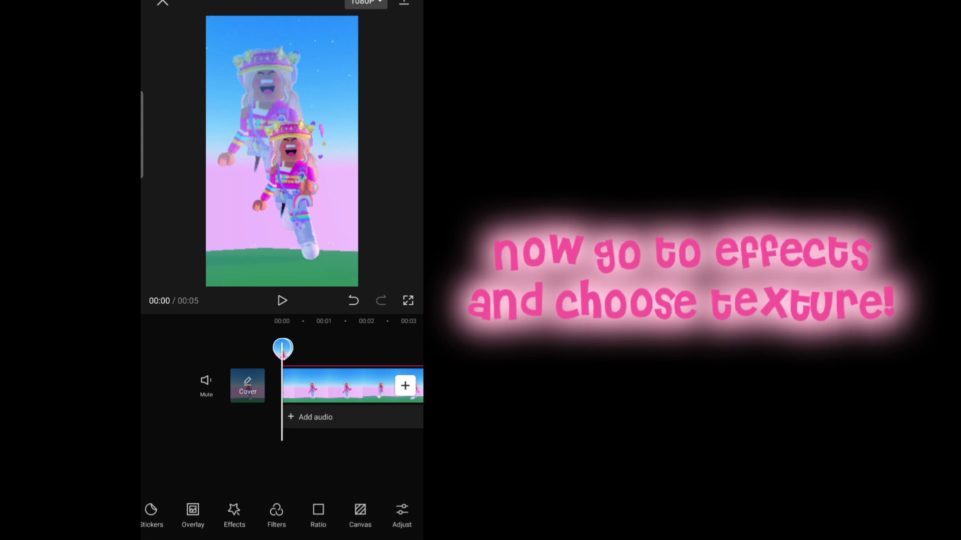
pyautogui.click(231, 515)
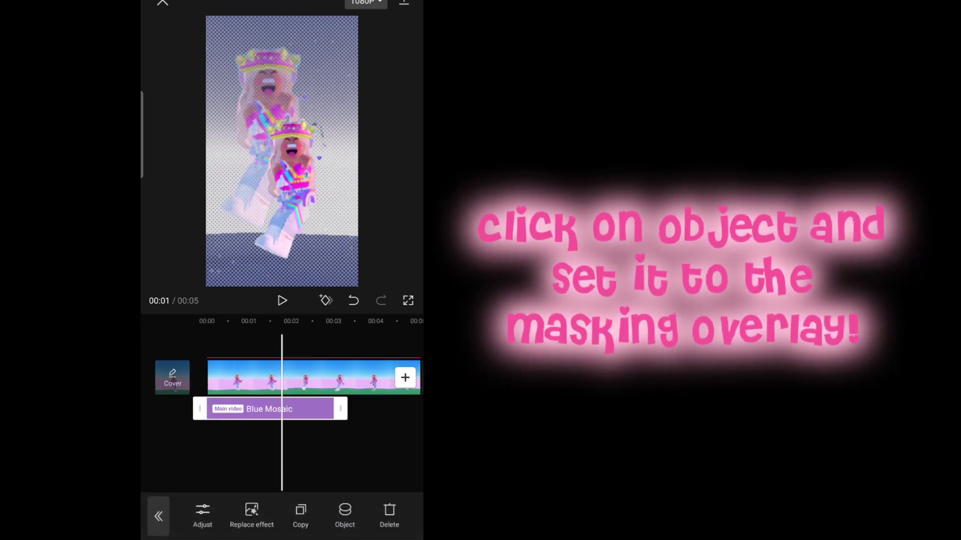
pyautogui.hscroll(-5, 281, 391)
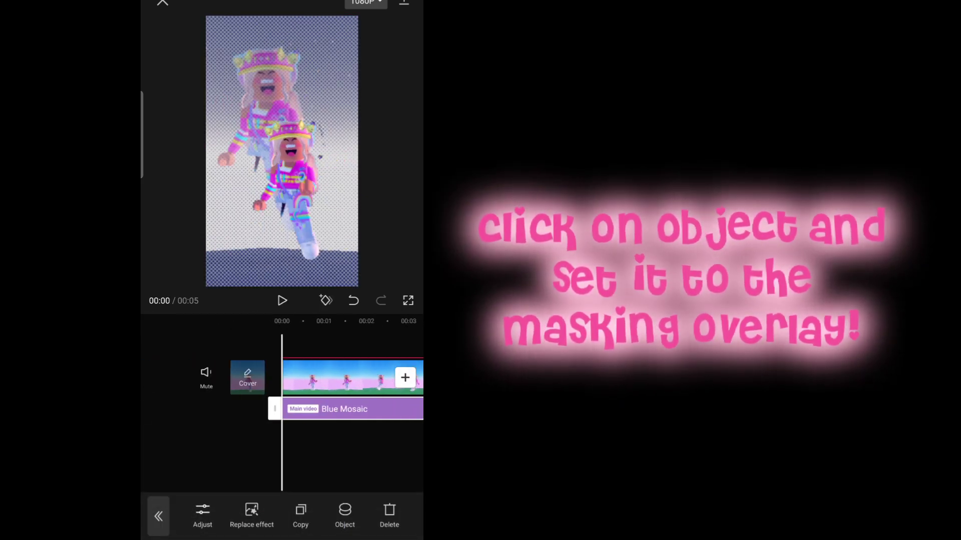
# Target the Blue Mosaic effect at the last overlay clip.
pyautogui.click(345, 517)
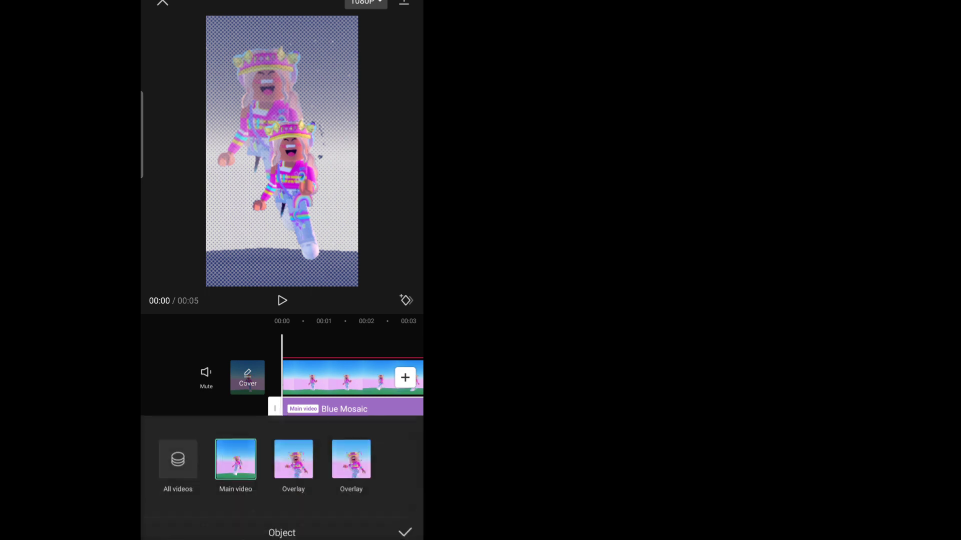
pyautogui.click(282, 301)
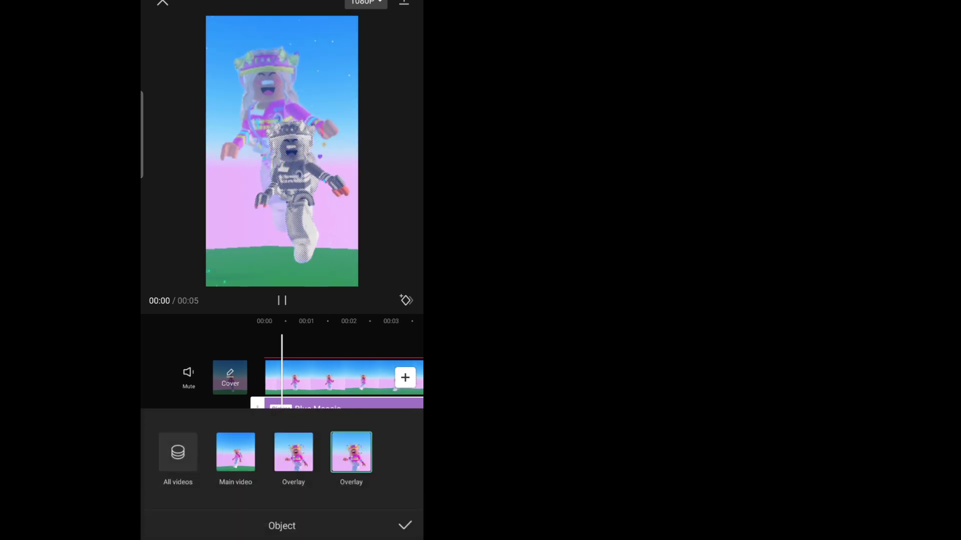
pyautogui.click(292, 452)
pyautogui.click(405, 526)
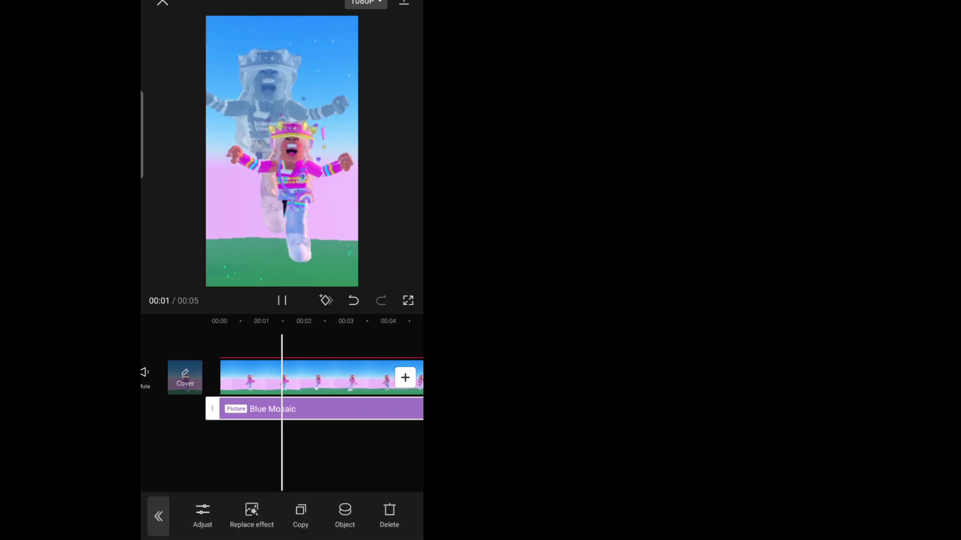
# Increase the Blue Mosaic texture strength in its adjustment settings.
pyautogui.click(203, 516)
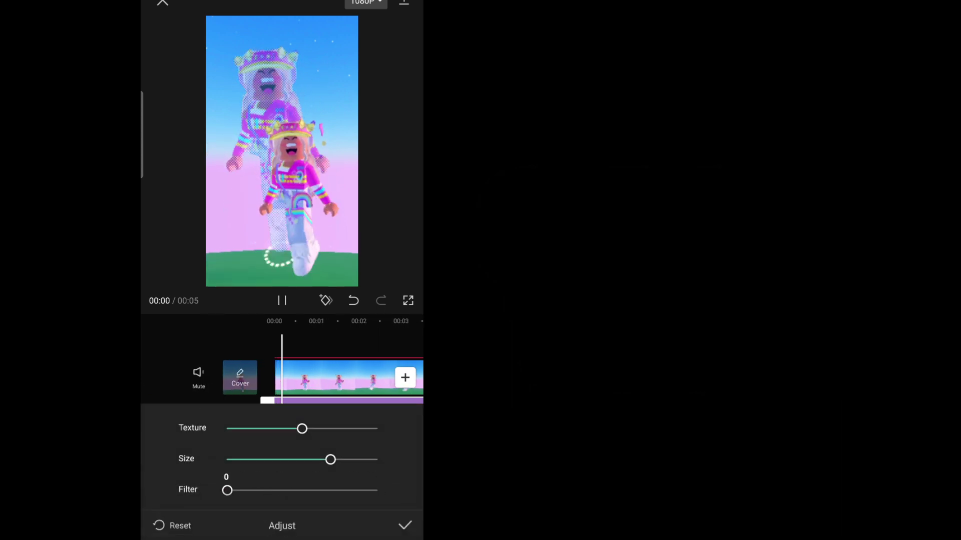
pyautogui.moveTo(301, 429)
pyautogui.mouseDown()
pyautogui.moveTo(339, 429)
pyautogui.moveTo(377, 460)
pyautogui.moveTo(349, 460)
pyautogui.mouseUp()
pyautogui.click(405, 526)
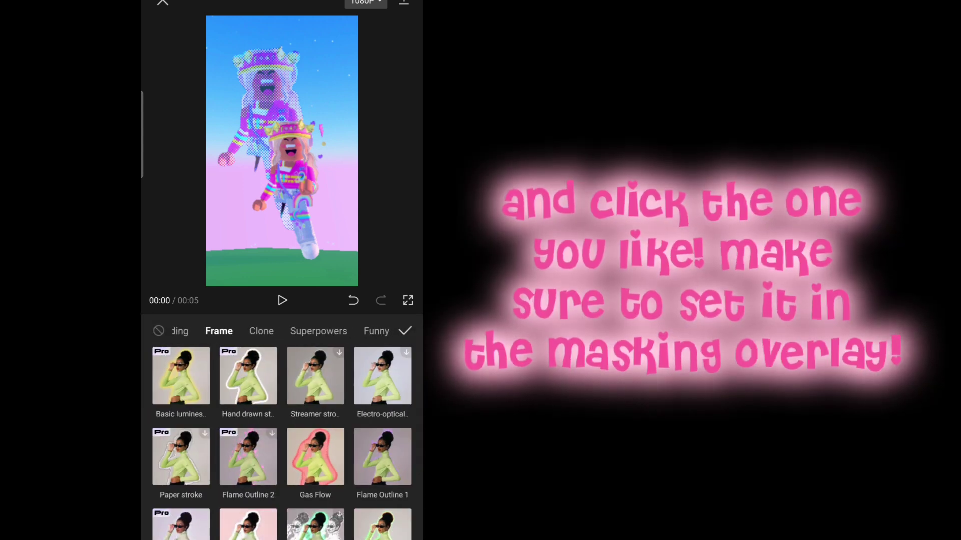
pyautogui.scroll(-2, 281, 443)
pyautogui.scroll(-1, 281, 443)
# Apply the Electric Light Border frame to the overlay duplicate and bring up its adjustments.
pyautogui.click(248, 388)
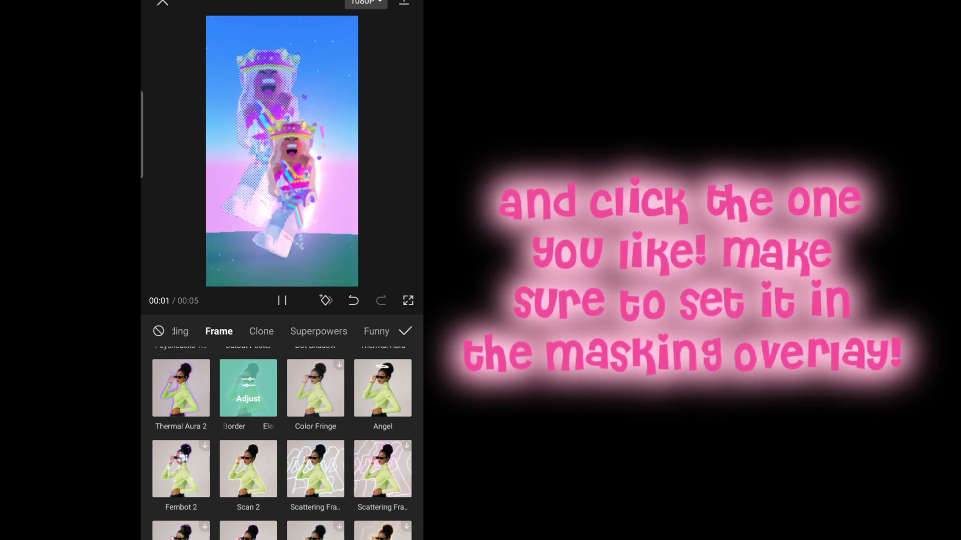
pyautogui.click(405, 331)
pyautogui.click(345, 515)
pyautogui.click(404, 528)
pyautogui.click(202, 515)
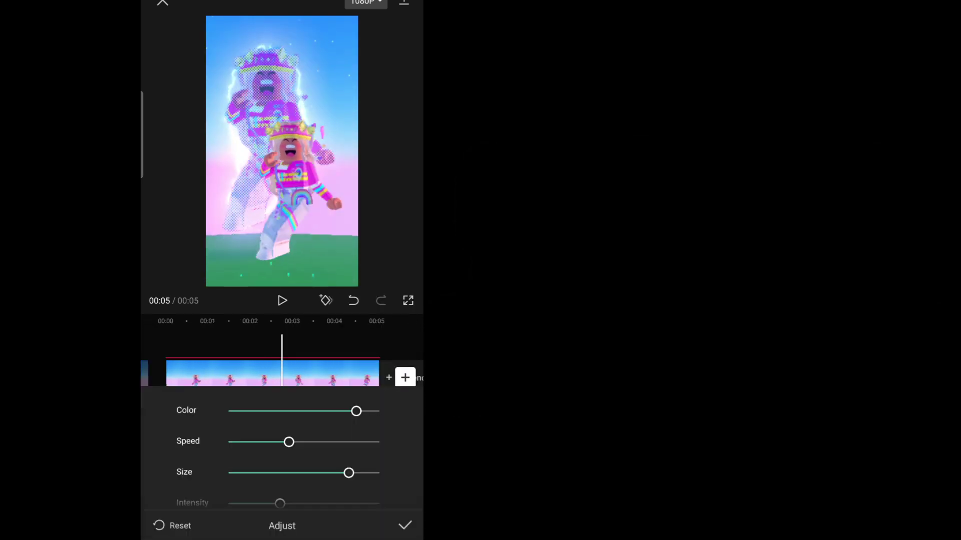